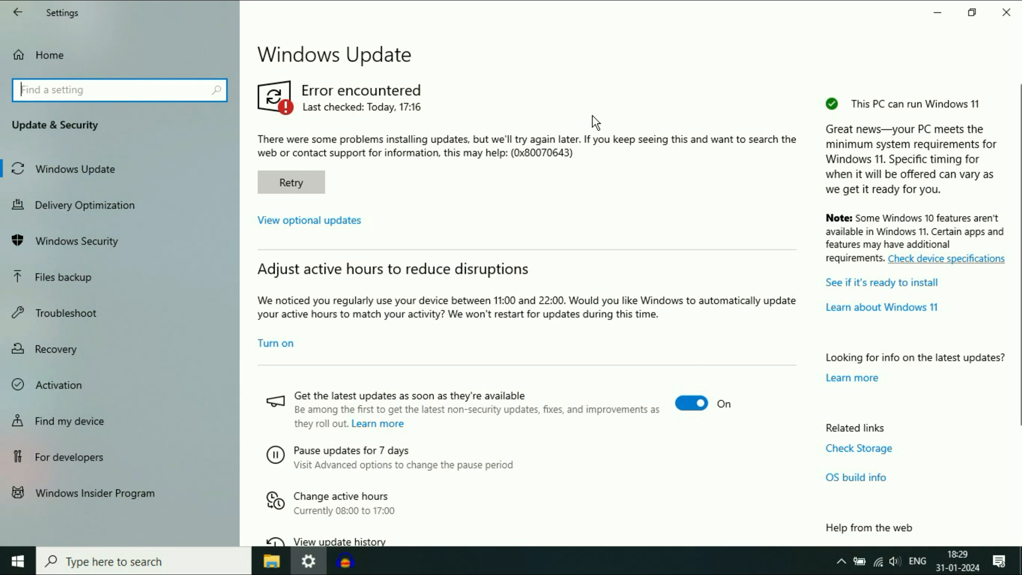
# Open the Additional troubleshooters page from the Troubleshoot section of Windows Settings
pyautogui.click(938, 12)
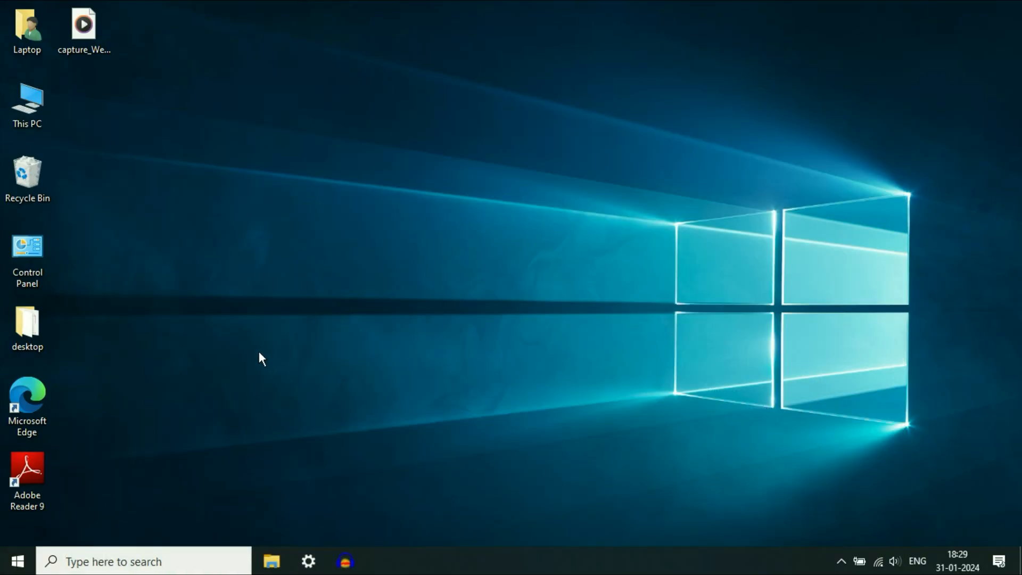
pyautogui.click(17, 562)
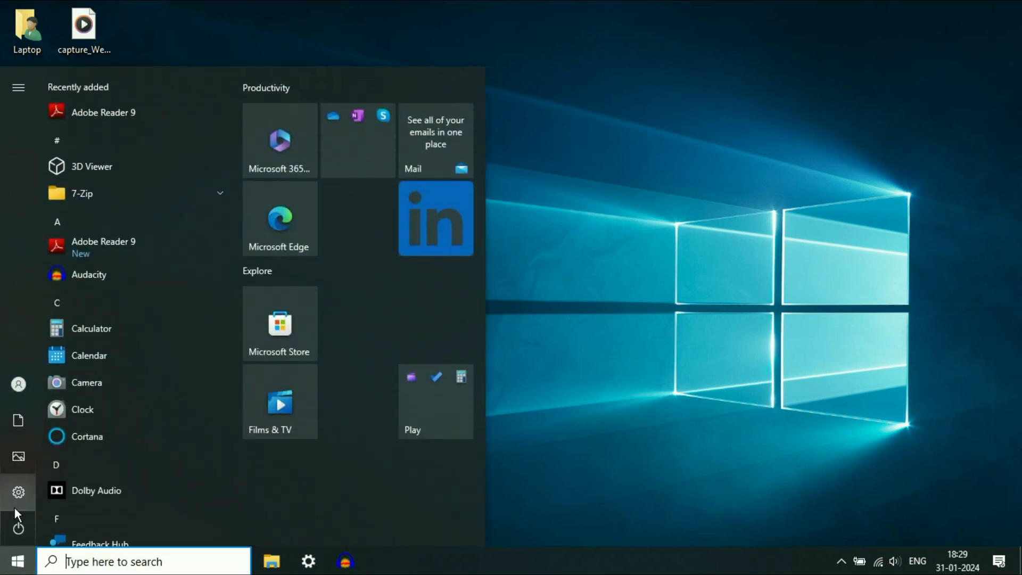
pyautogui.moveTo(17, 493)
pyautogui.click(73, 494)
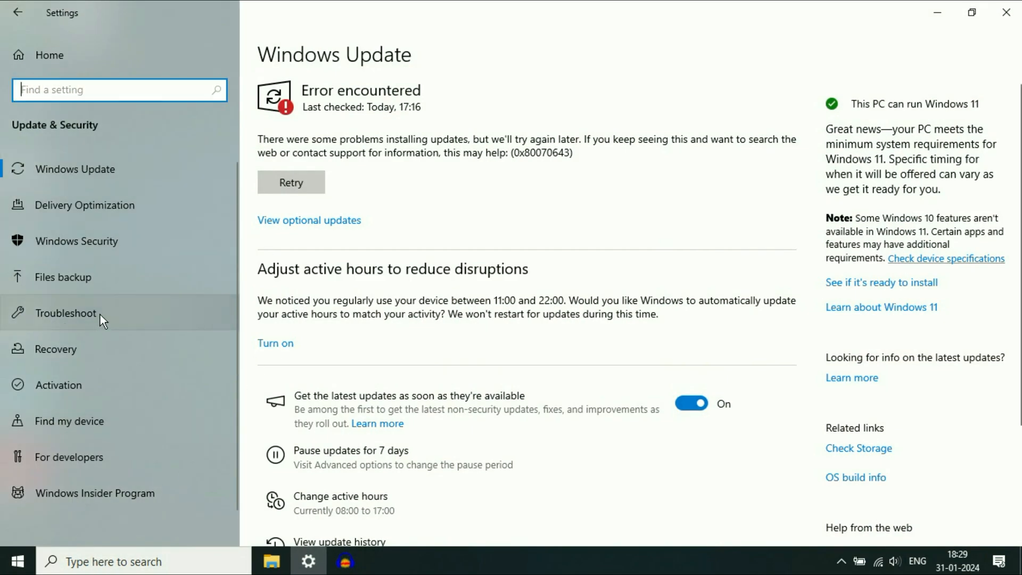
pyautogui.click(81, 314)
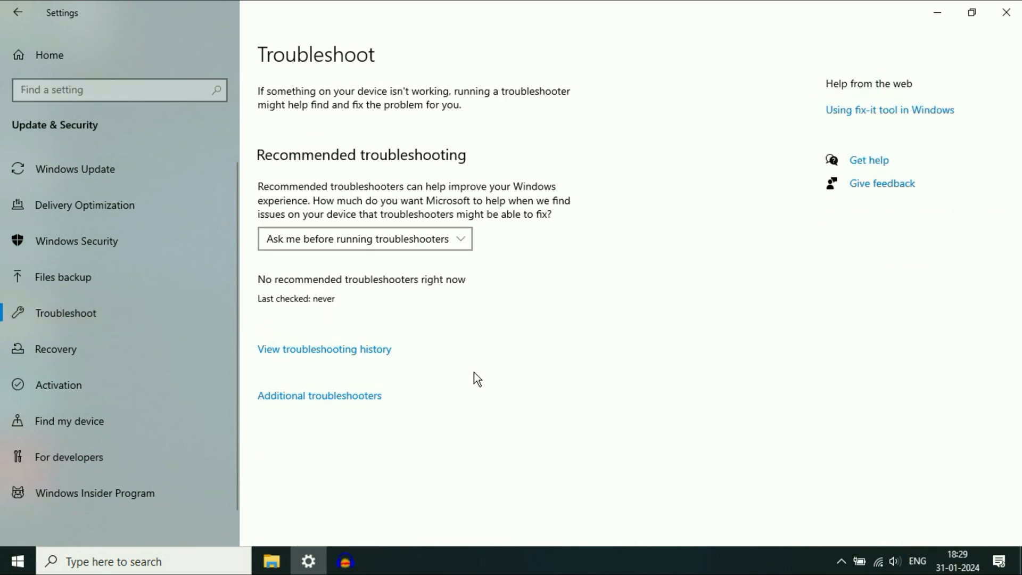
pyautogui.click(316, 397)
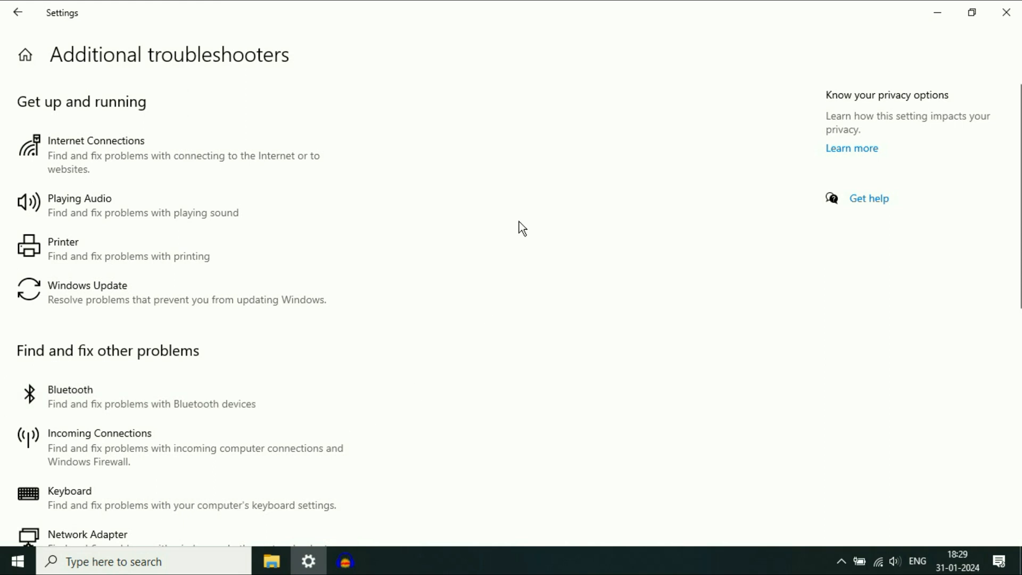
# Run the Windows Update troubleshooter, then close it and the Settings window
pyautogui.click(98, 291)
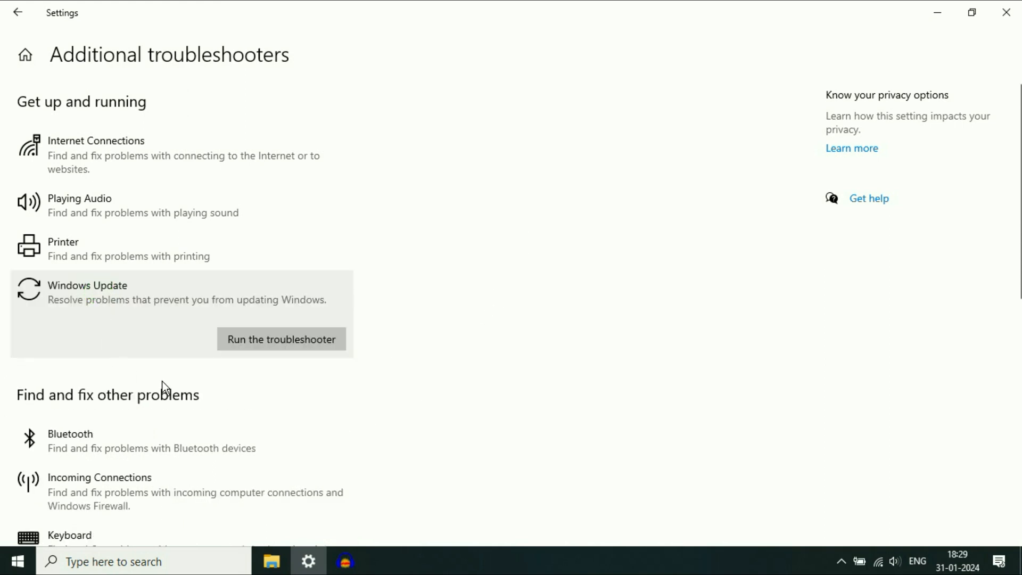
pyautogui.click(295, 344)
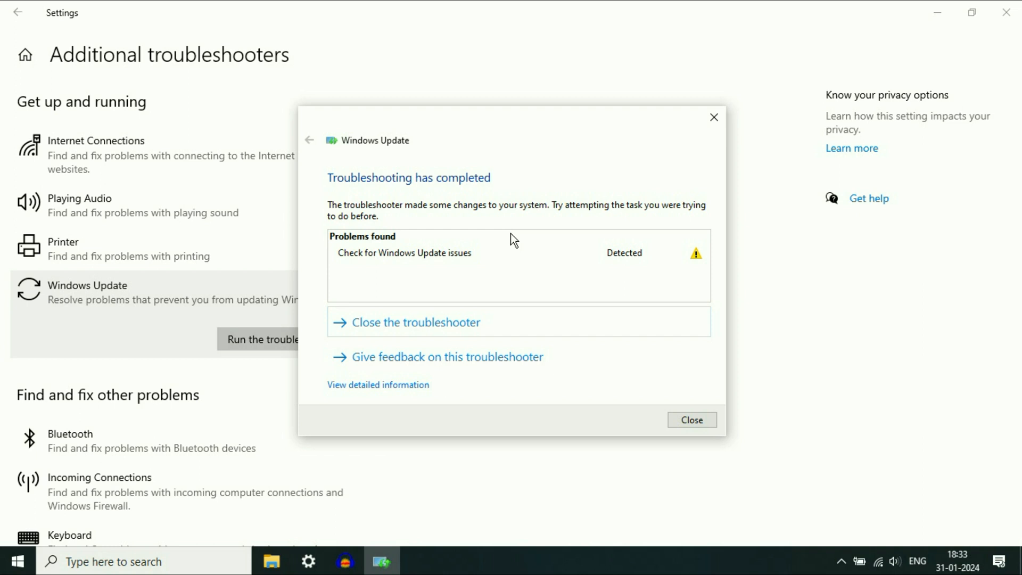
pyautogui.click(712, 118)
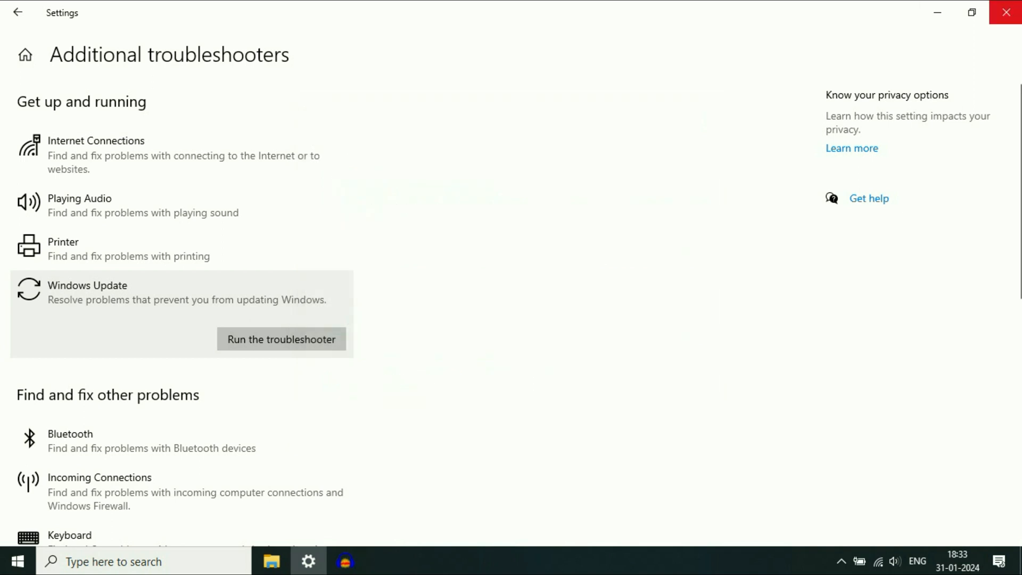
pyautogui.click(1011, 12)
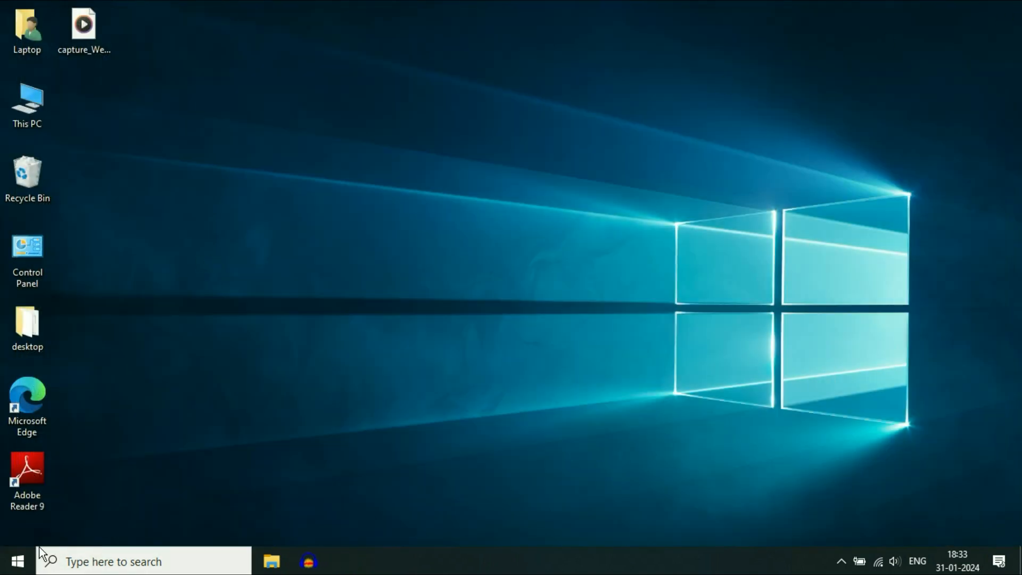
# Switch to File Explorer and open the Windows folder on Local Disk (C:)
pyautogui.click(18, 562)
pyautogui.write('file')
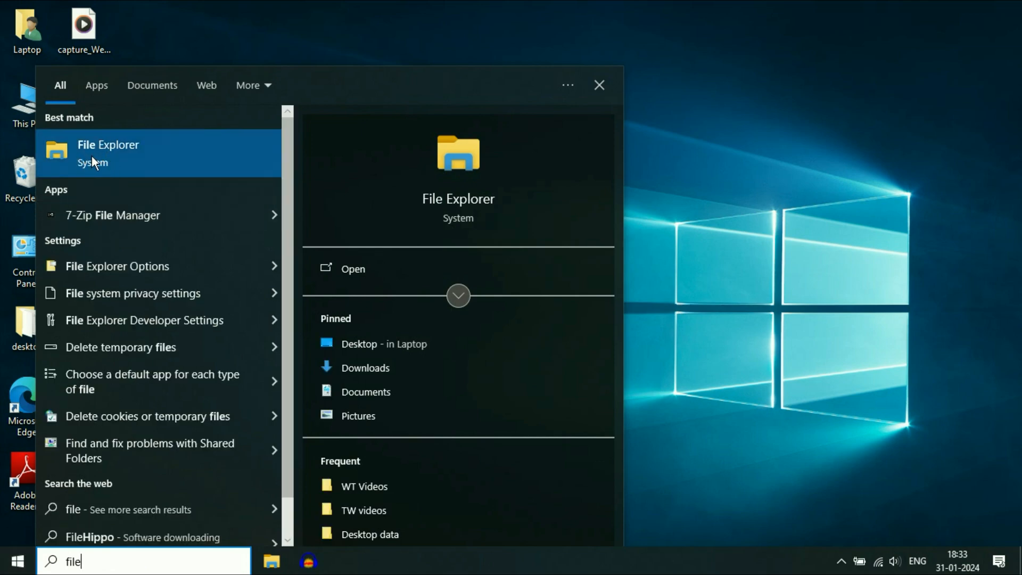
pyautogui.click(126, 151)
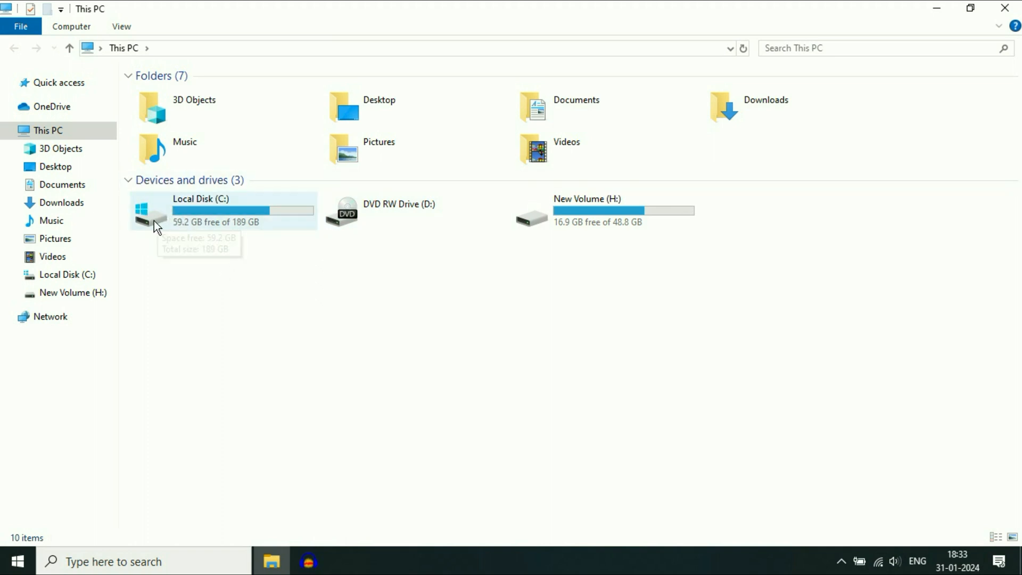
pyautogui.doubleClick(206, 210)
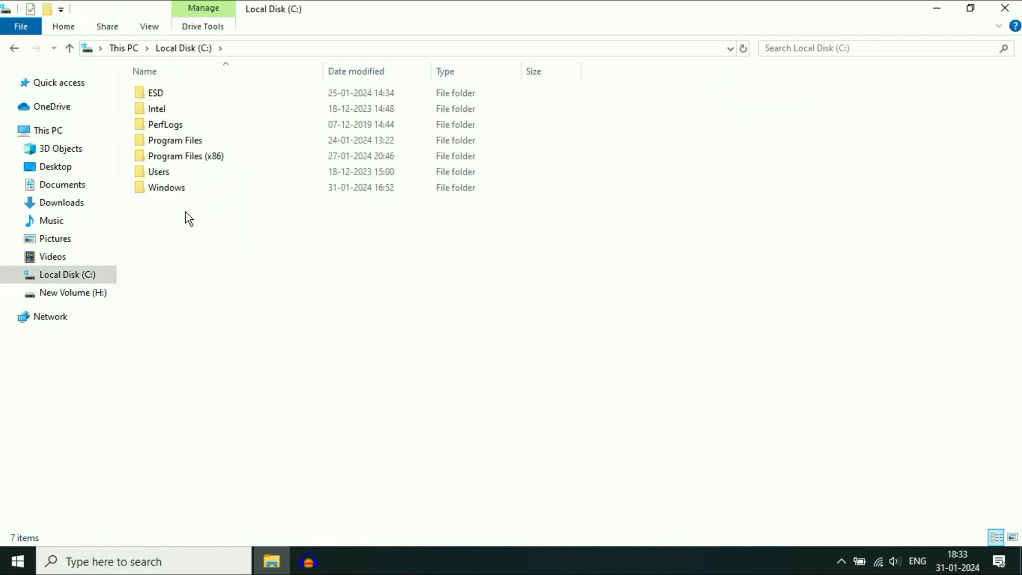
pyautogui.click(174, 191)
pyautogui.doubleClick(174, 189)
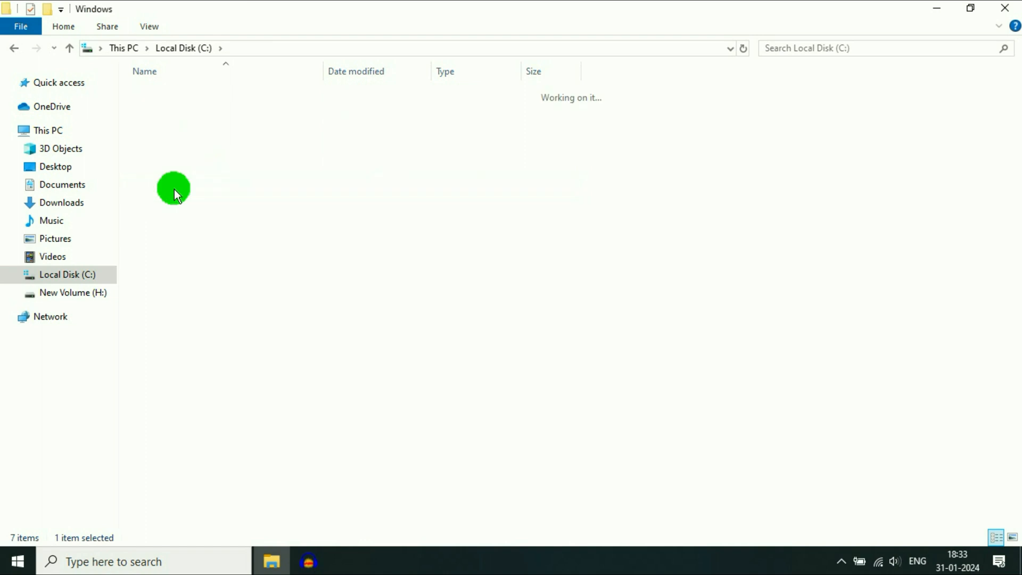
# Open the SoftwareDistribution folder inside the Windows folder
pyautogui.scroll(-2, 254, 180)
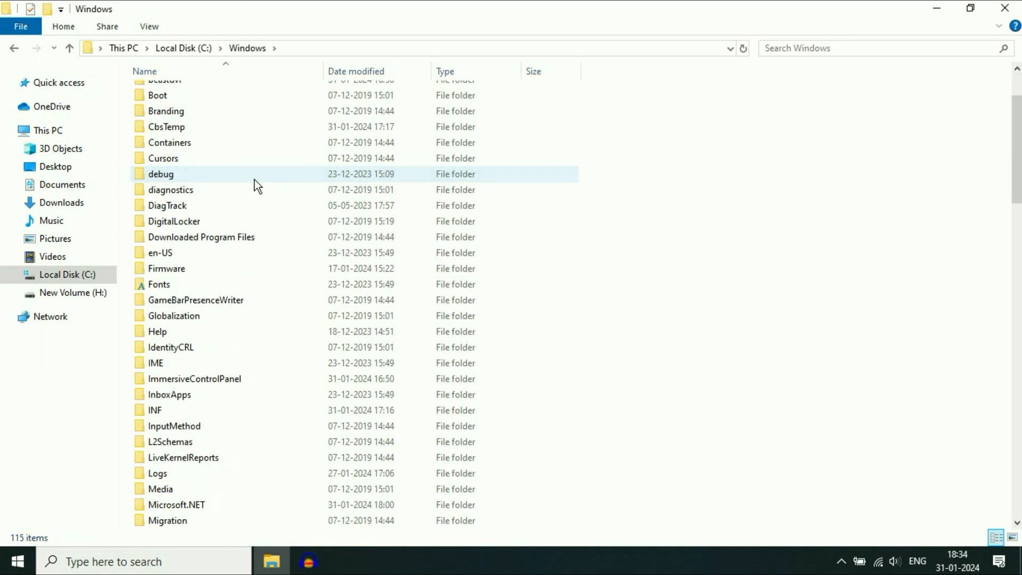
pyautogui.scroll(-3, 255, 179)
pyautogui.scroll(-4, 255, 179)
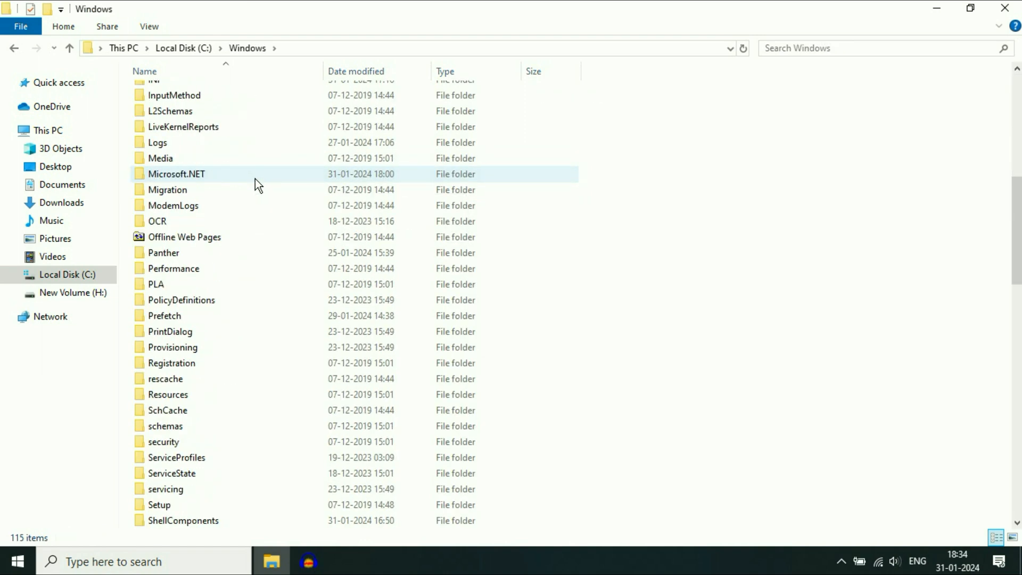
pyautogui.scroll(-6, 253, 183)
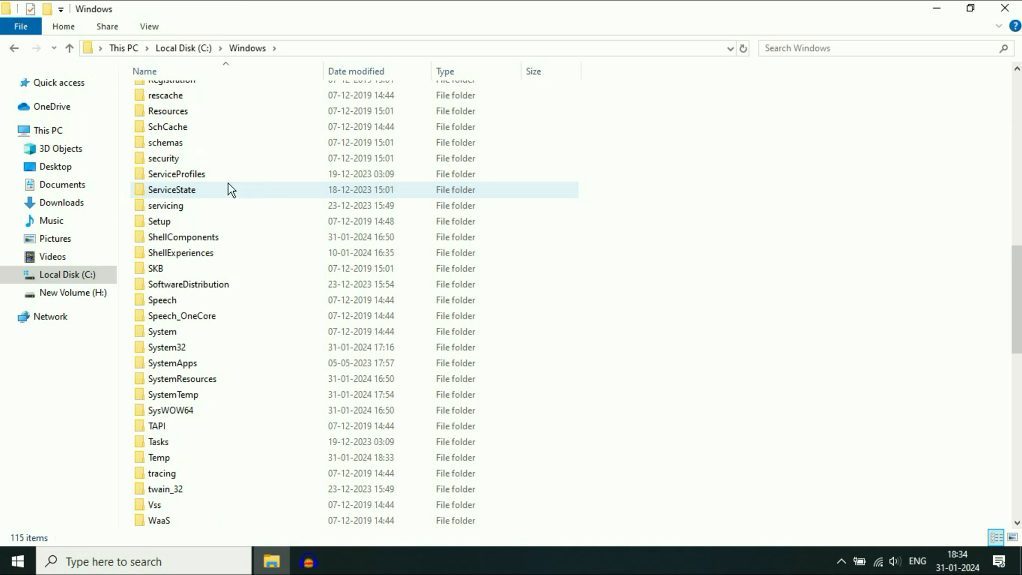
pyautogui.scroll(-1, 273, 183)
pyautogui.click(165, 236)
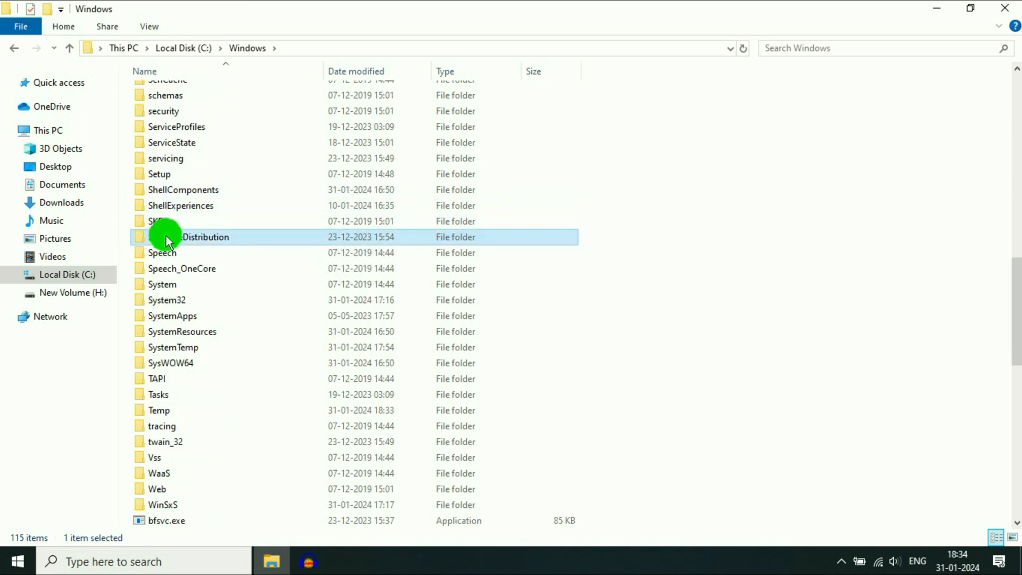
pyautogui.doubleClick(218, 237)
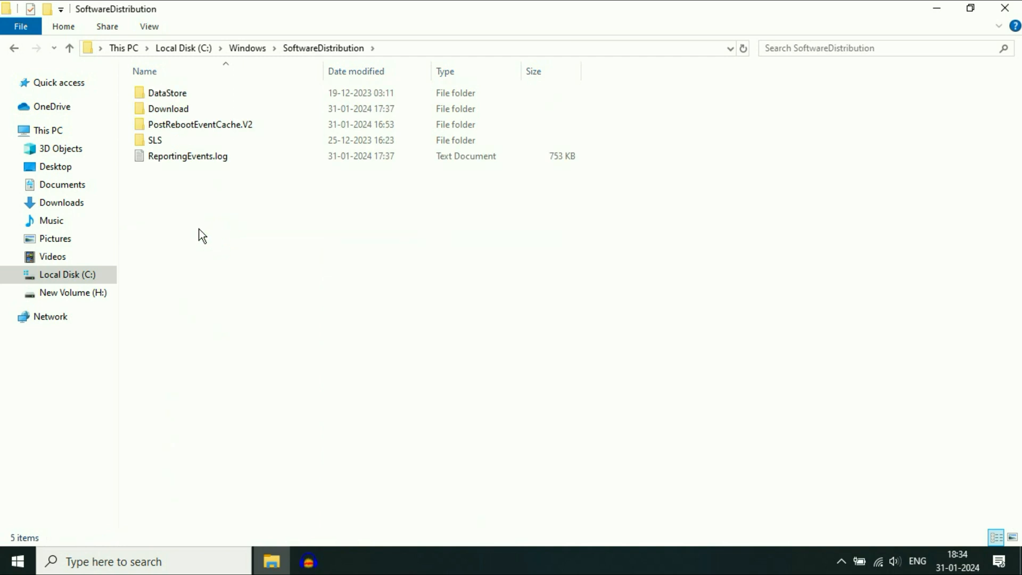
# Permanently delete everything in the SoftwareDistribution folder, skipping files that are in use, and close File Explorer
pyautogui.moveTo(282, 148)
pyautogui.hotkey('ctrl', 'a')
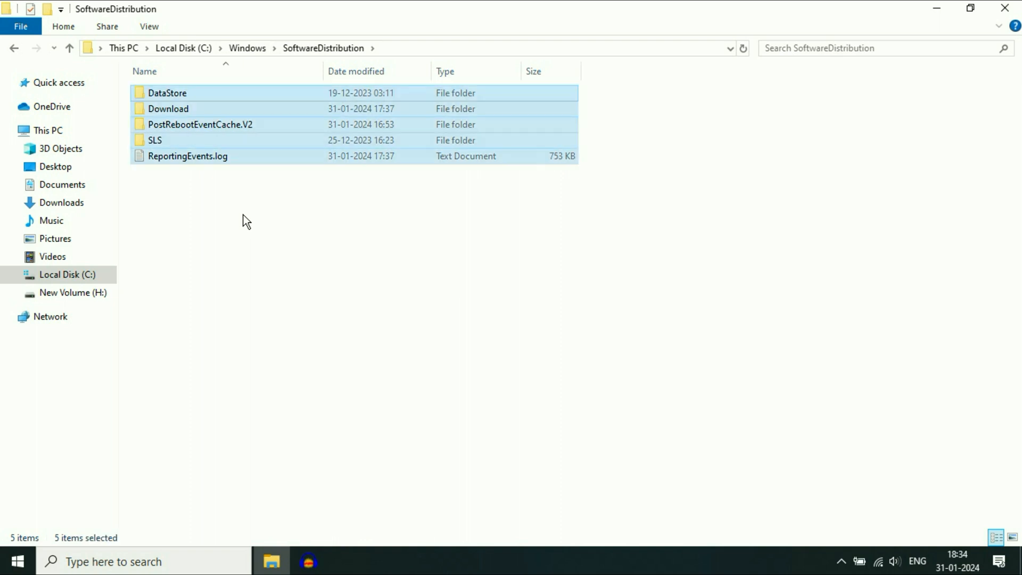
pyautogui.hotkey('shift', 'Delete')
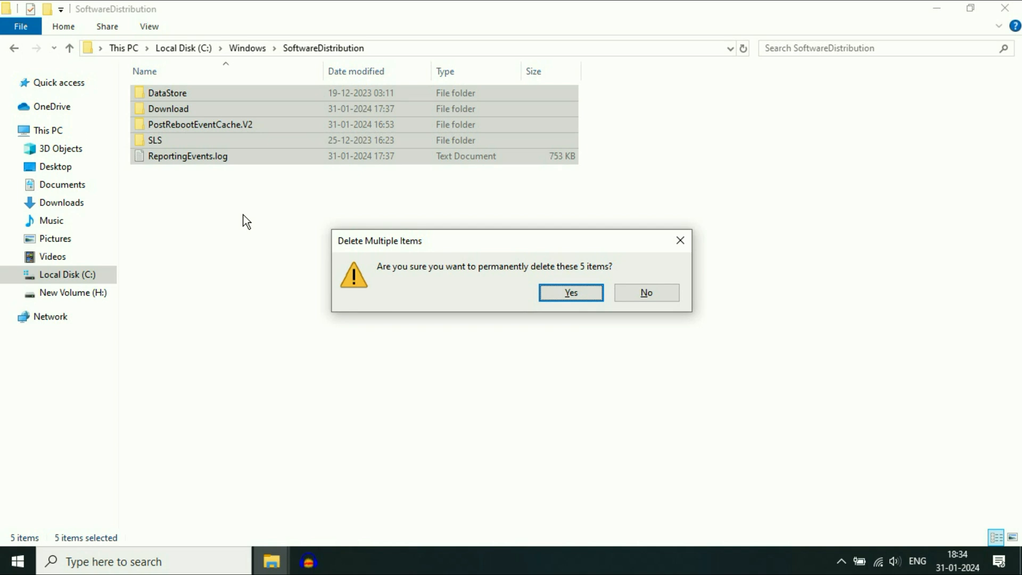
pyautogui.press('Return')
pyautogui.click(228, 185)
pyautogui.click(244, 208)
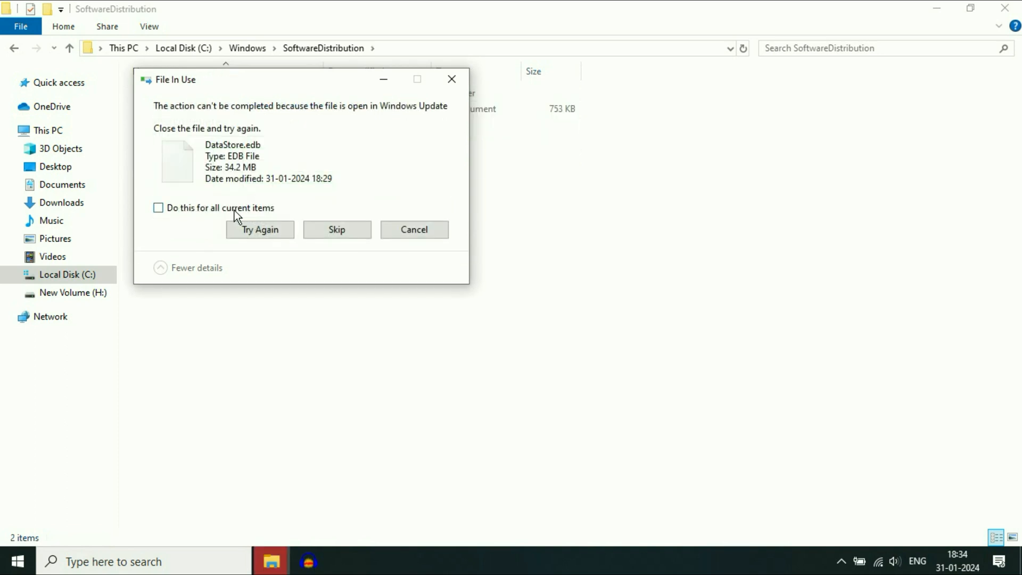
pyautogui.click(318, 230)
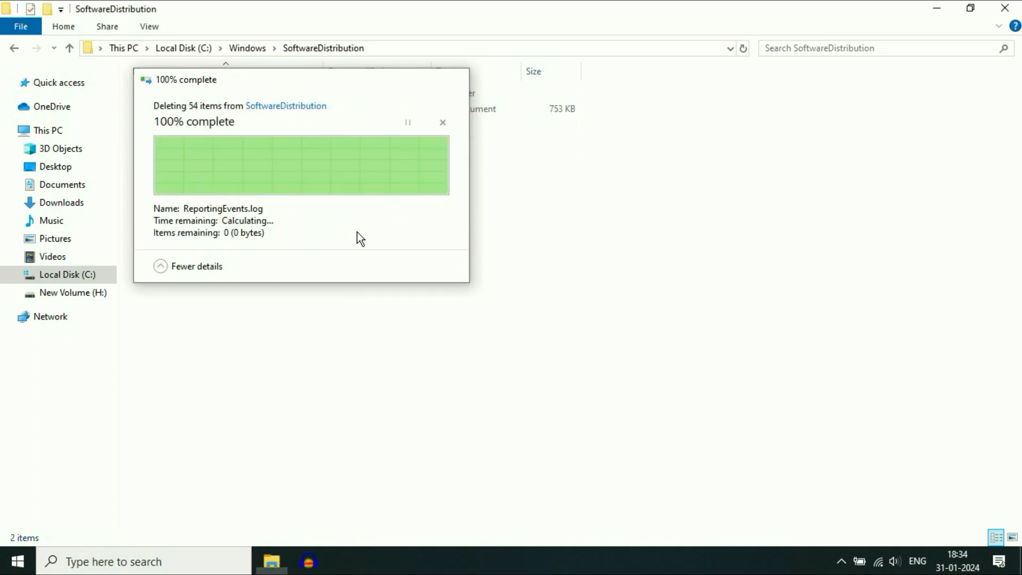
pyautogui.click(1004, 9)
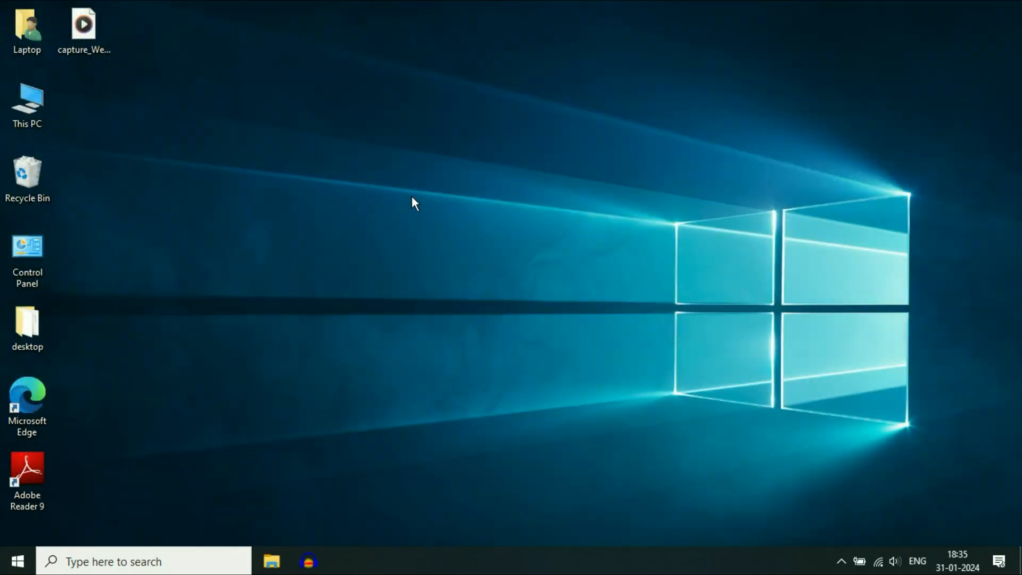
# Switch to the Services console and open the properties of the Windows Update service
pyautogui.click(17, 565)
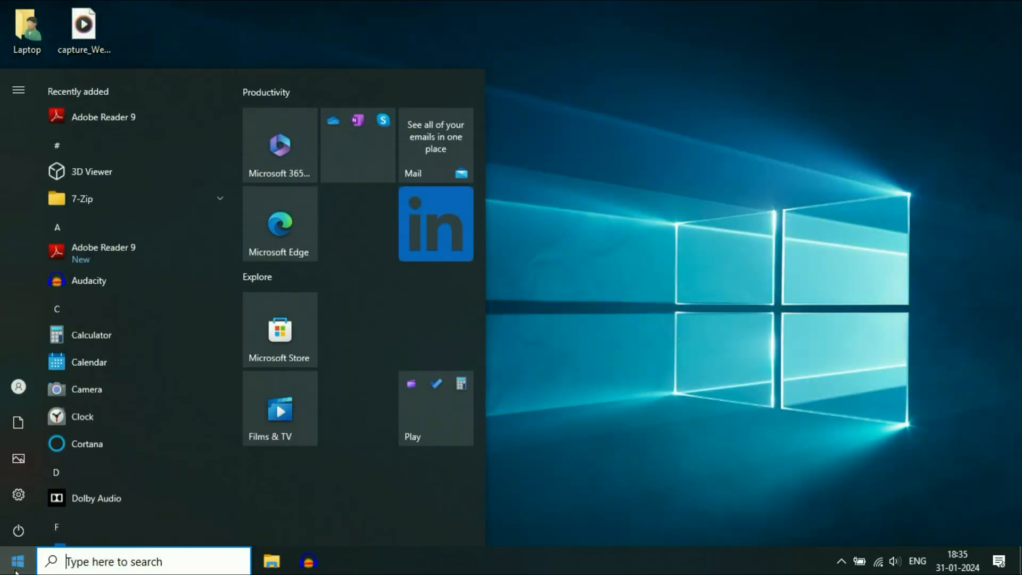
pyautogui.write('serv')
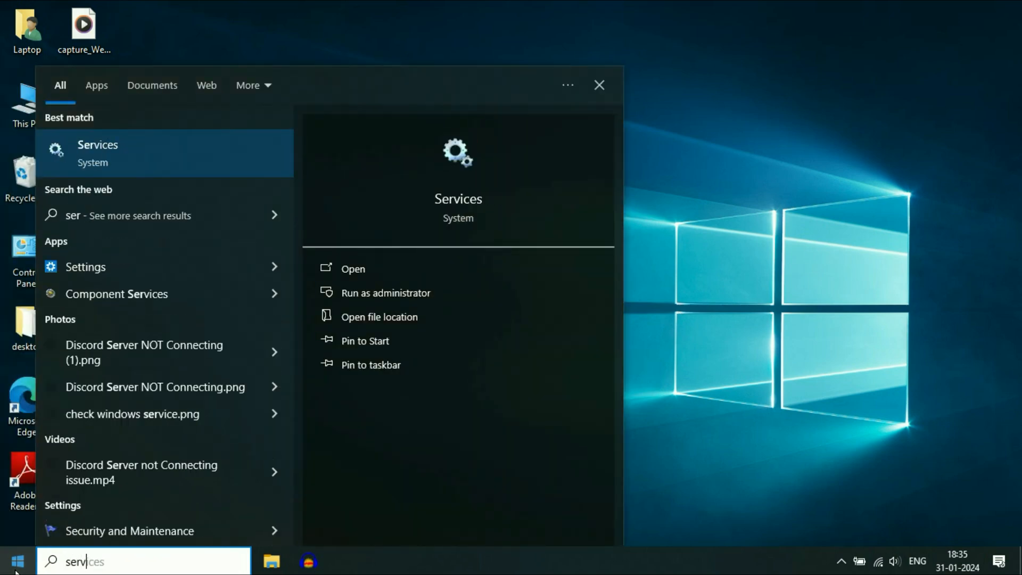
pyautogui.click(126, 154)
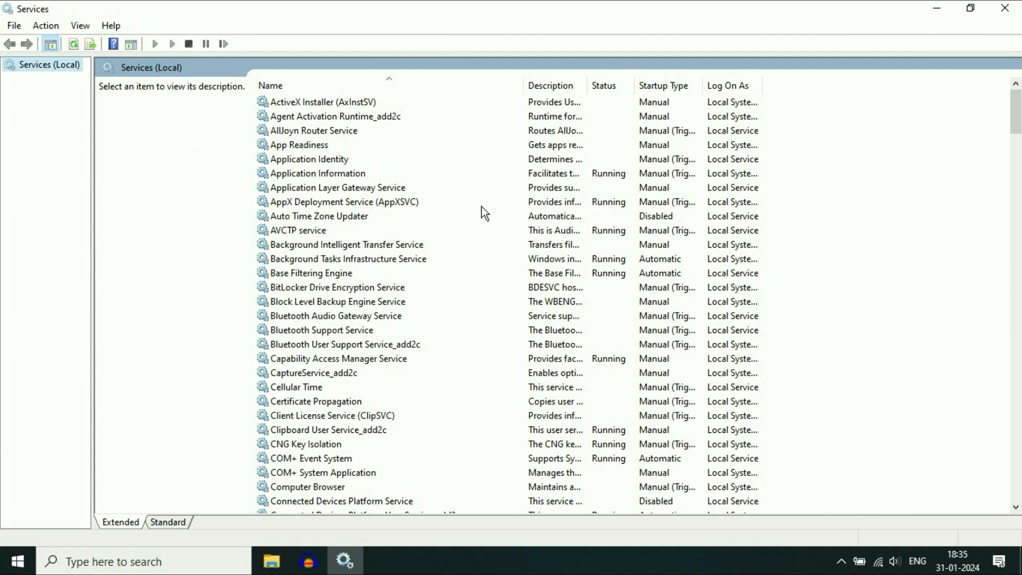
pyautogui.moveTo(1015, 116); pyautogui.dragTo(1013, 476)
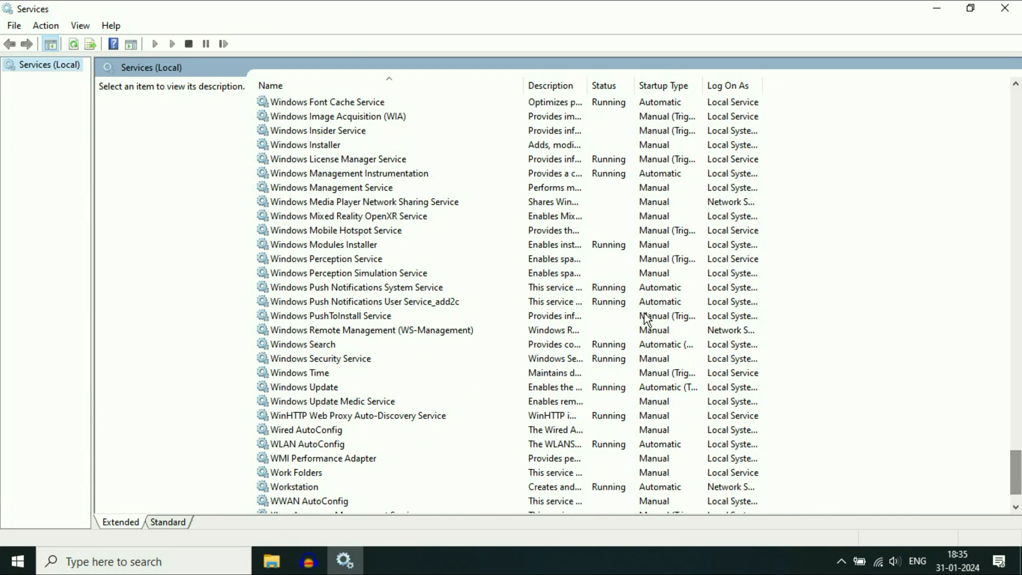
pyautogui.click(296, 388)
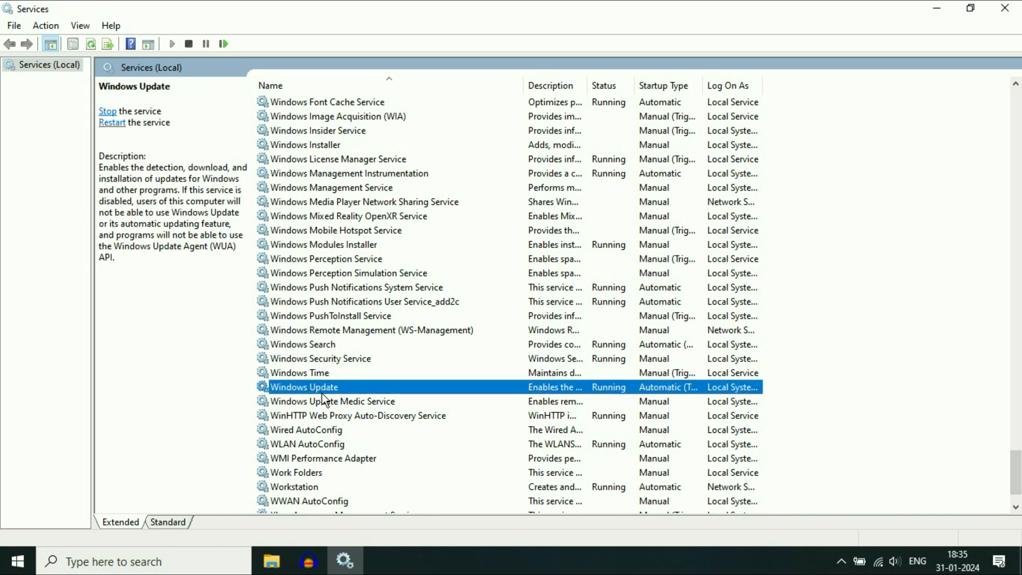
pyautogui.rightClick(319, 388)
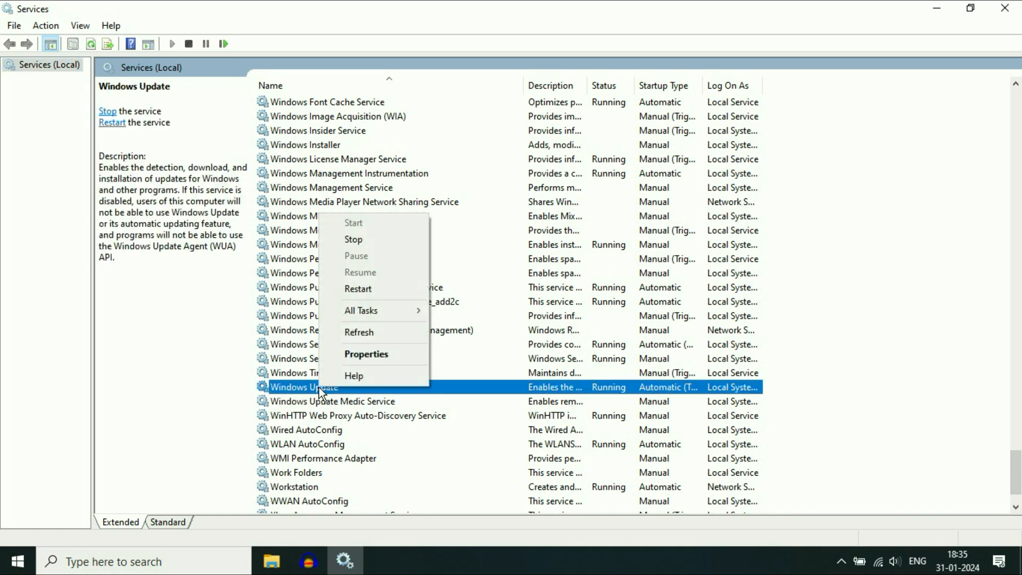
pyautogui.click(361, 356)
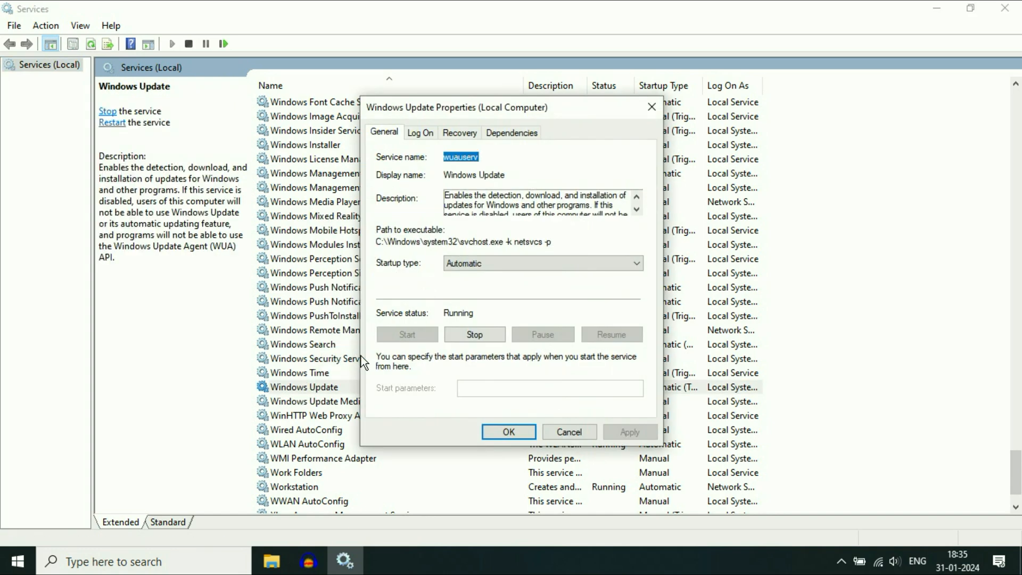
pyautogui.click(552, 268)
pyautogui.click(490, 286)
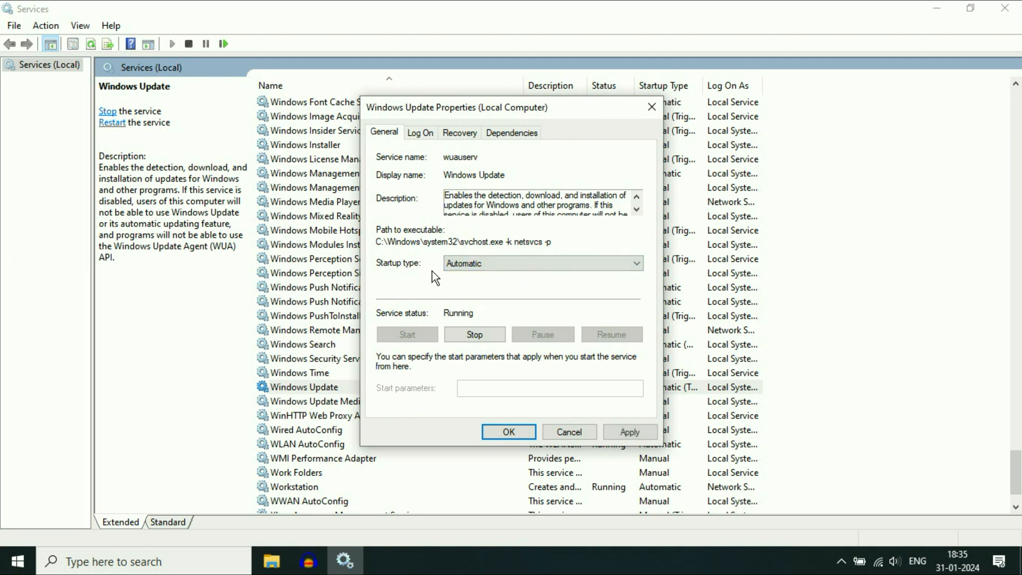
pyautogui.click(479, 263)
pyautogui.click(492, 306)
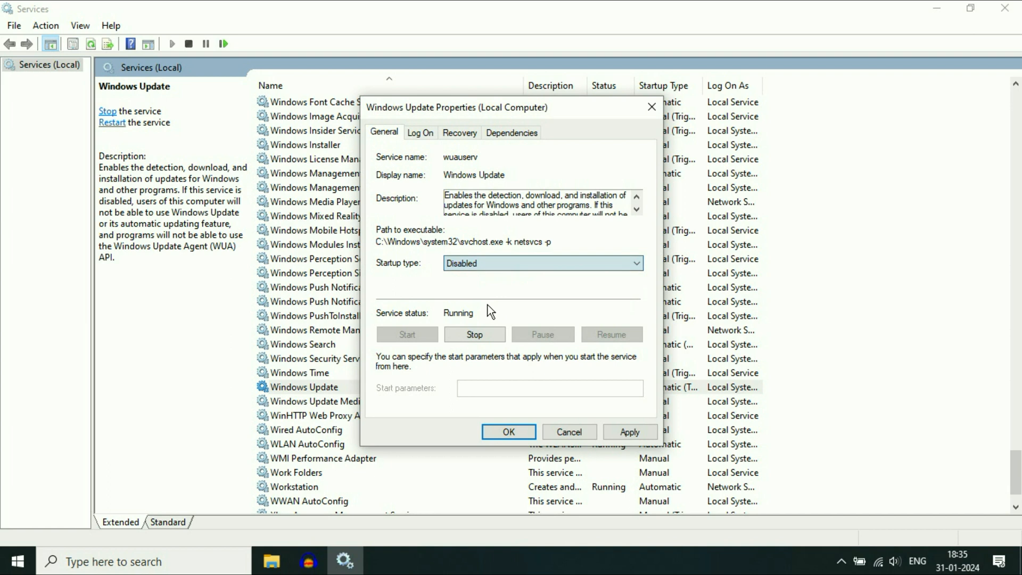
# Set the Windows Update service's startup type to Automatic and apply the change
pyautogui.click(564, 268)
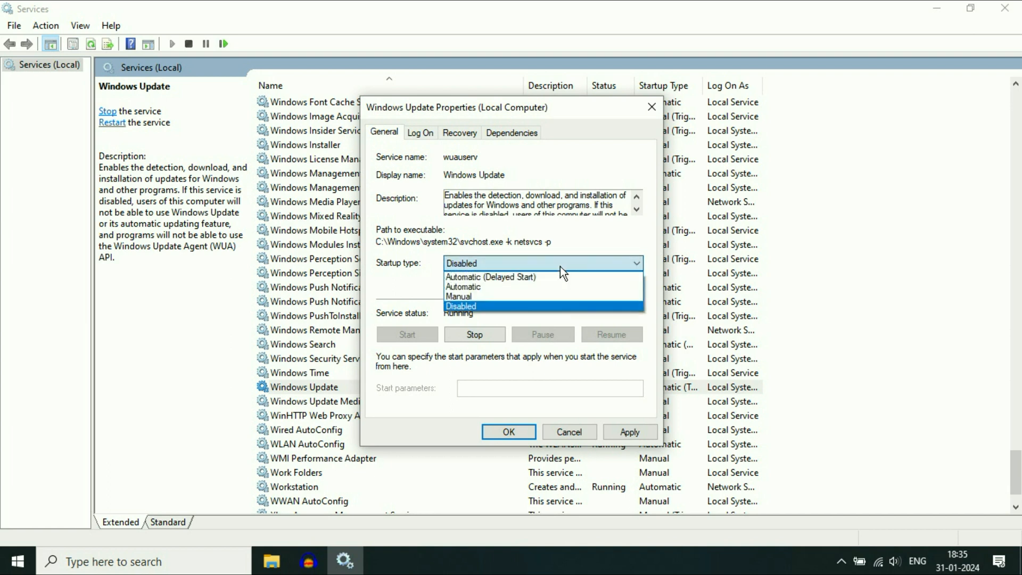
pyautogui.click(501, 285)
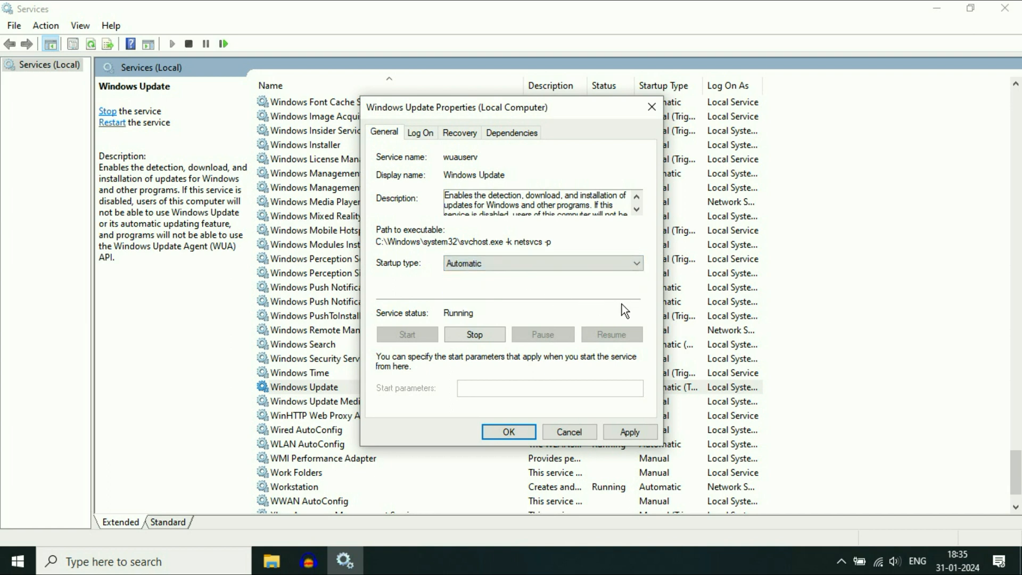
pyautogui.click(626, 432)
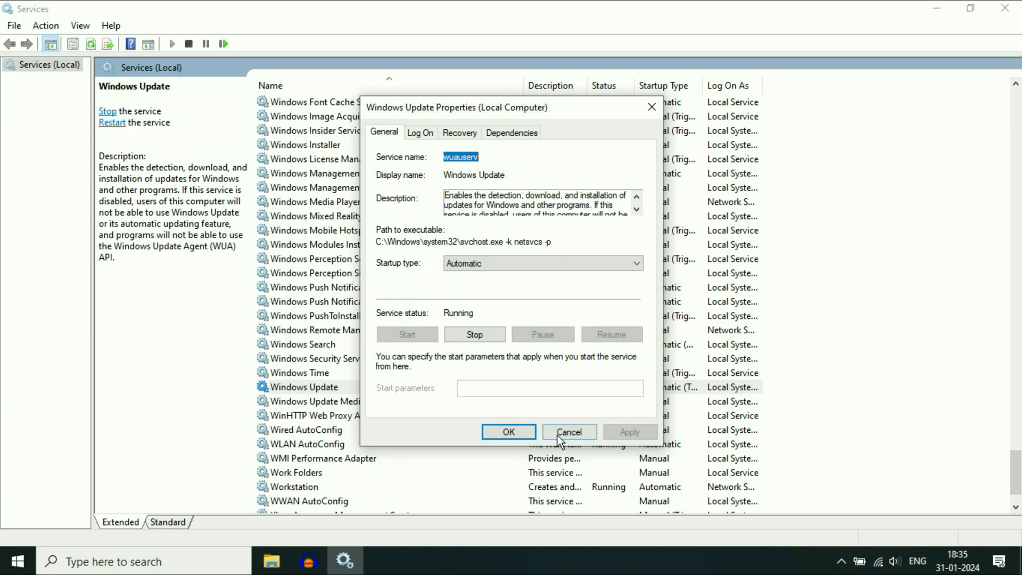
# Close the Windows Update properties, restart the Windows Update service and close the Services console
pyautogui.click(509, 433)
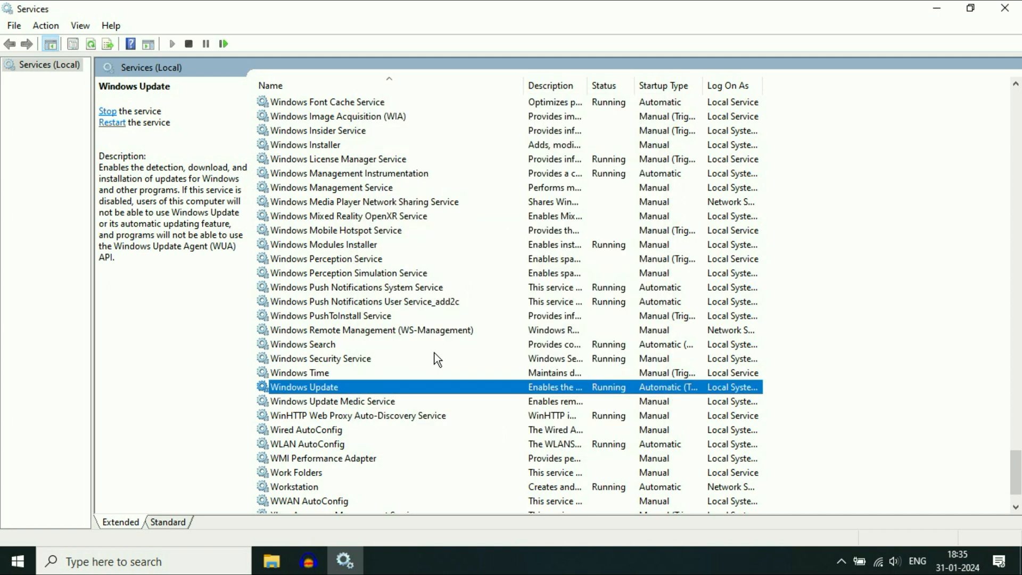
pyautogui.rightClick(317, 388)
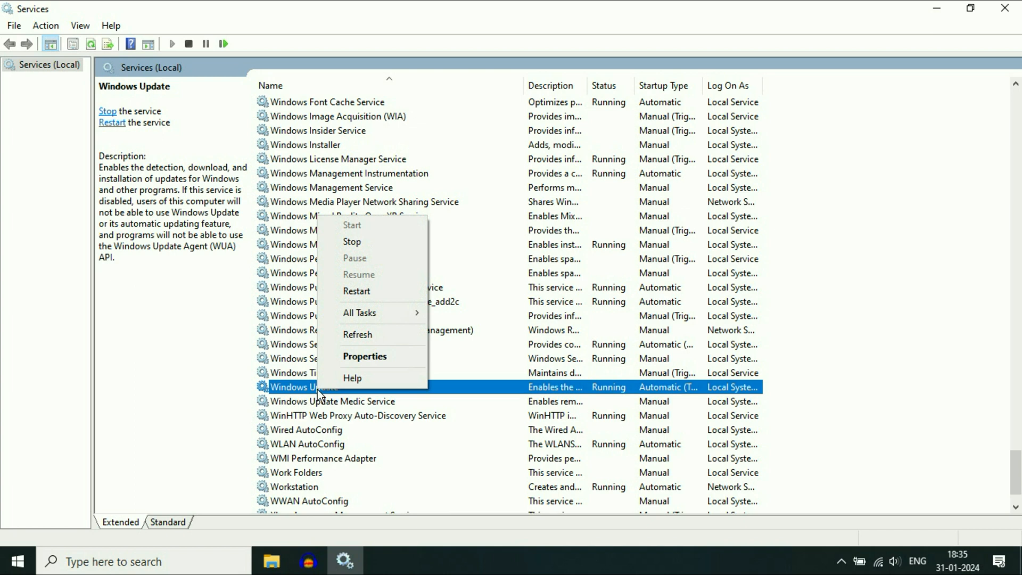
pyautogui.click(356, 296)
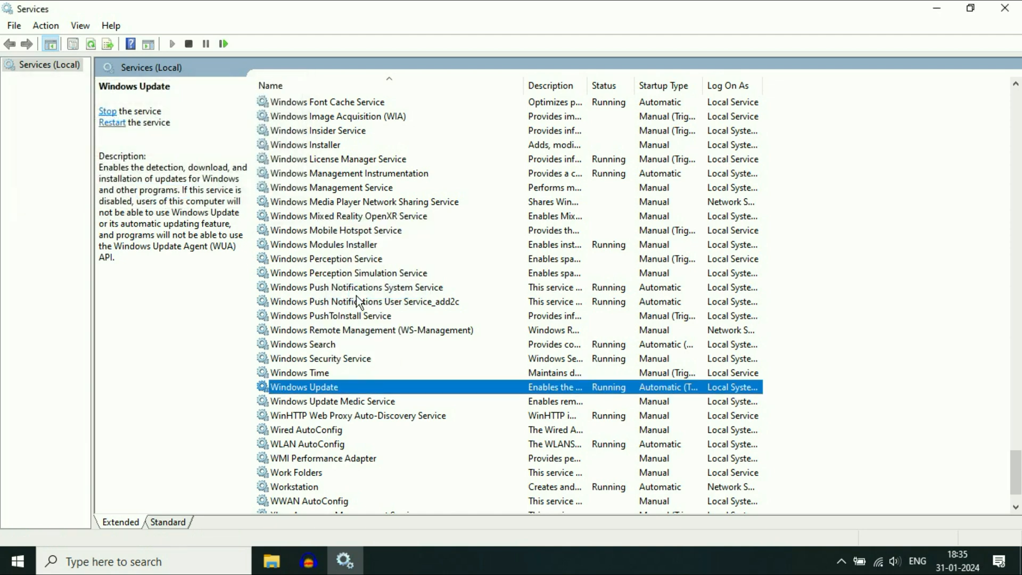
pyautogui.click(1005, 8)
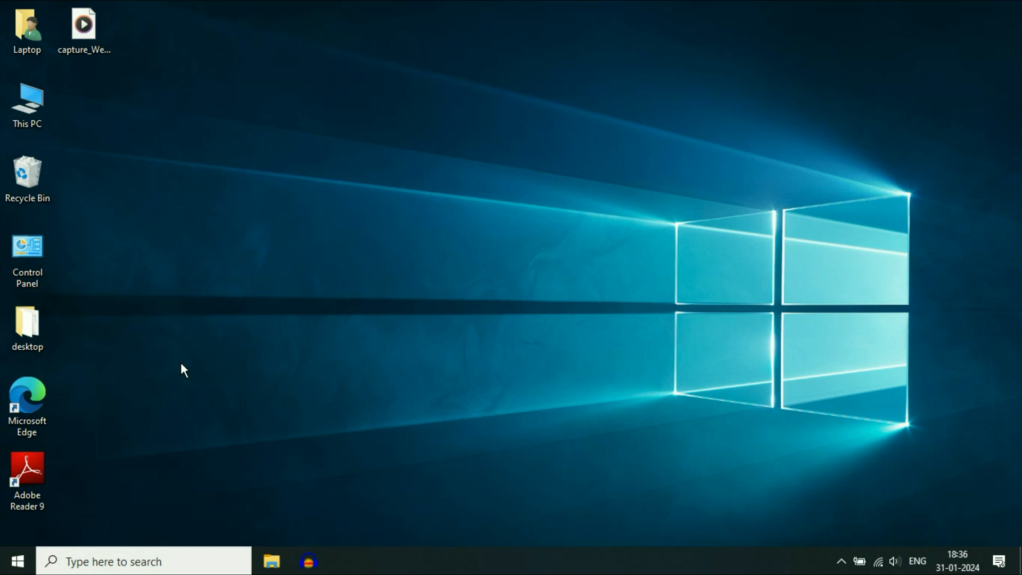
# Search Windows for cmd and launch Command Prompt as administrator, allowing it to make changes
pyautogui.click(19, 564)
pyautogui.write('cmd')
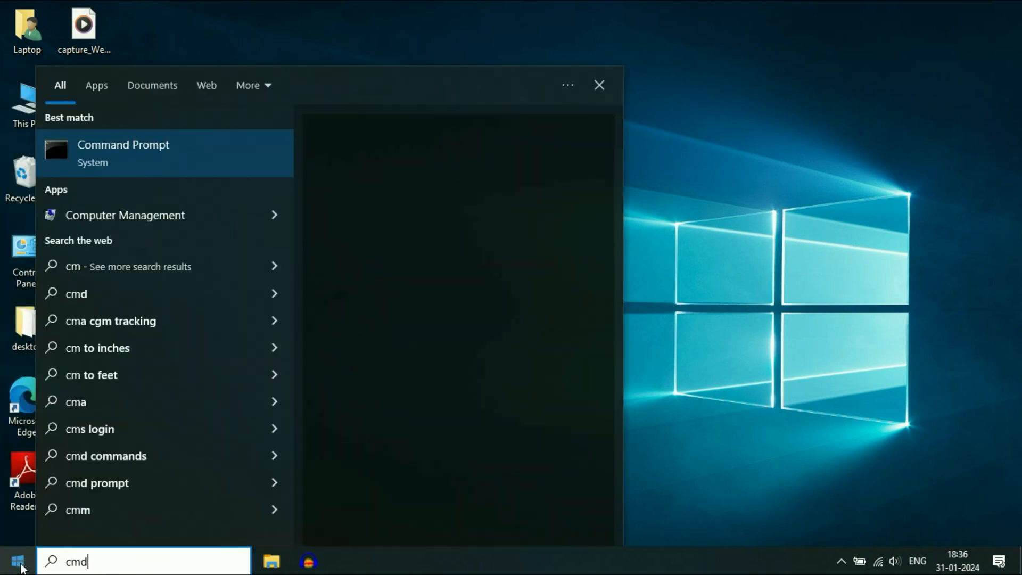
pyautogui.rightClick(149, 162)
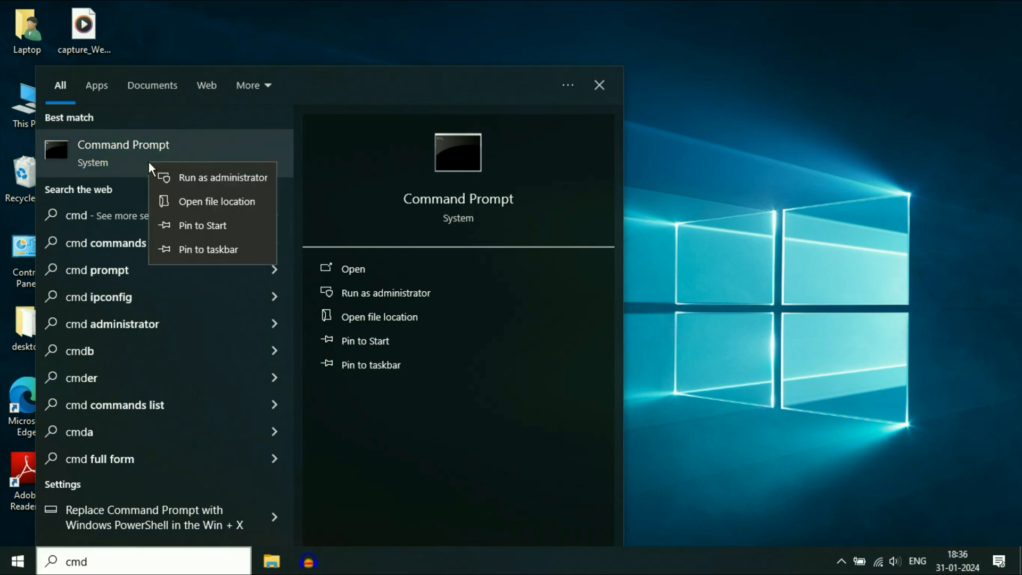
pyautogui.click(207, 181)
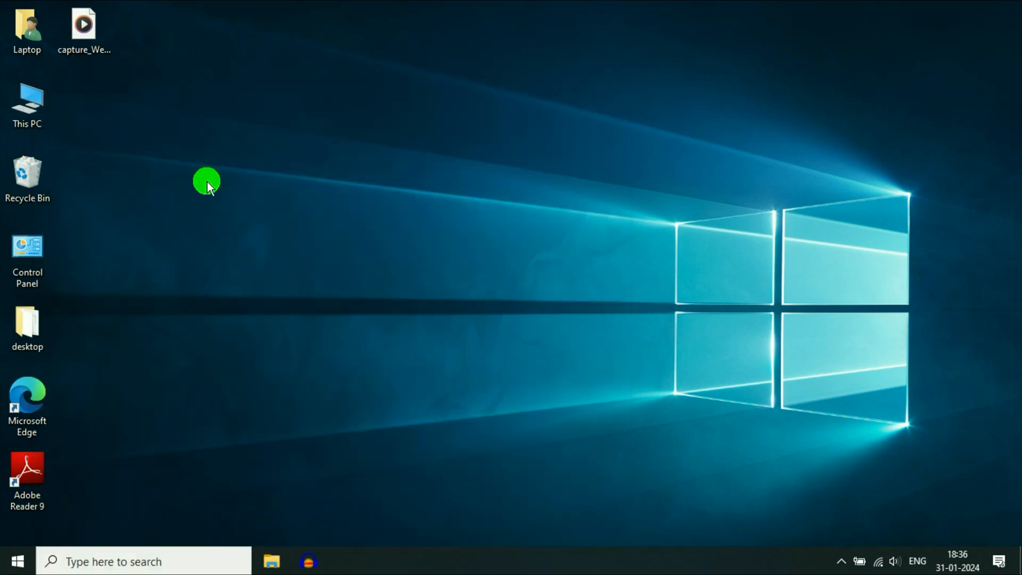
pyautogui.click(475, 379)
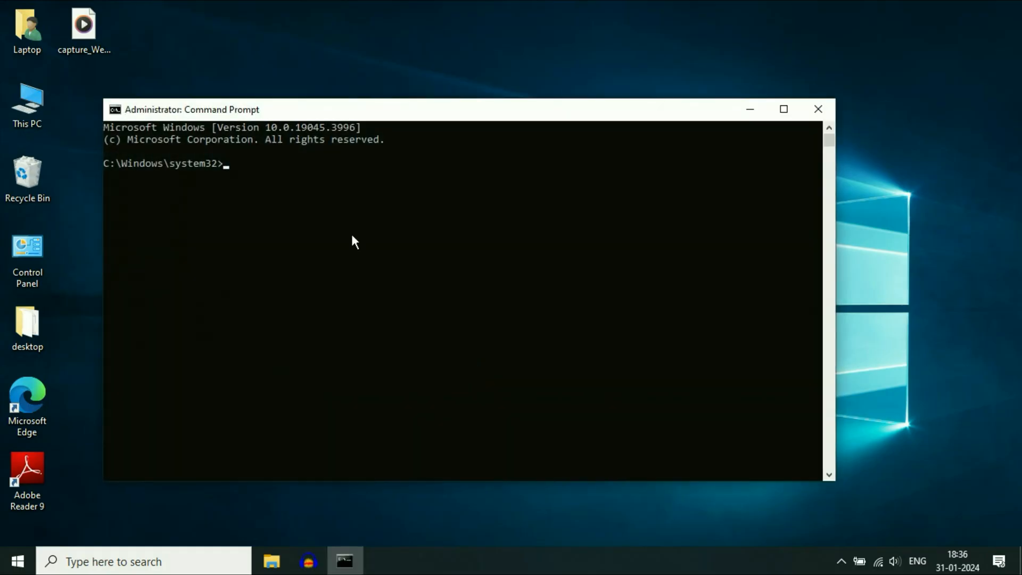
# Run the system file scan with the command sfc /scannow
pyautogui.moveTo(389, 118); pyautogui.dragTo(418, 116)
pyautogui.write('sfc /s')
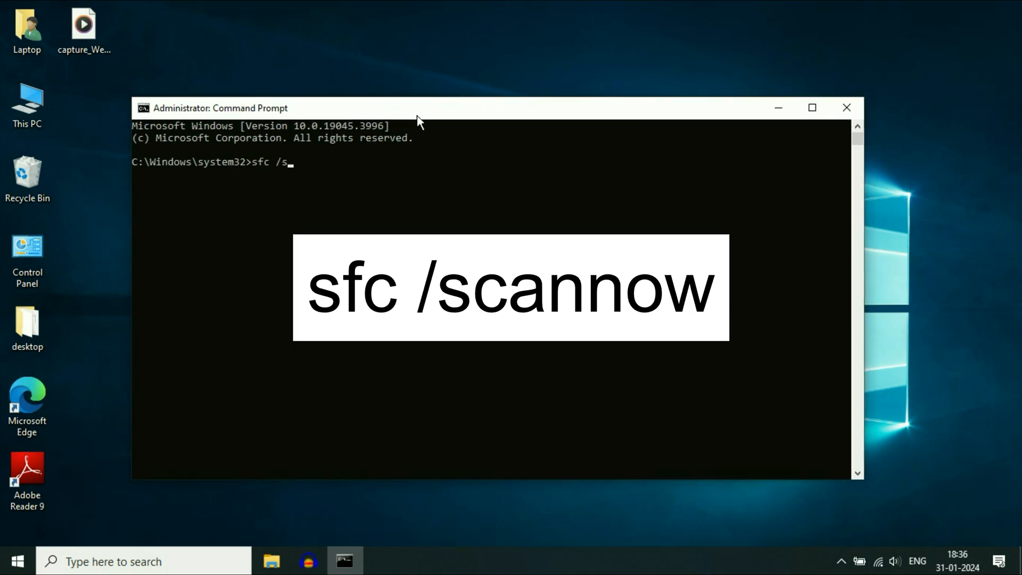
pyautogui.write('cannow')
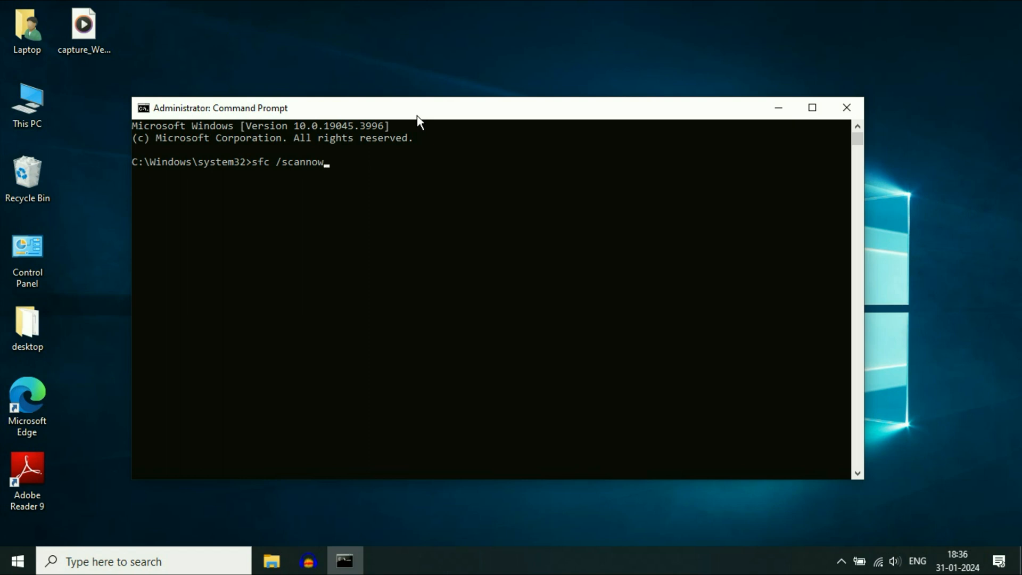
pyautogui.press('Return')
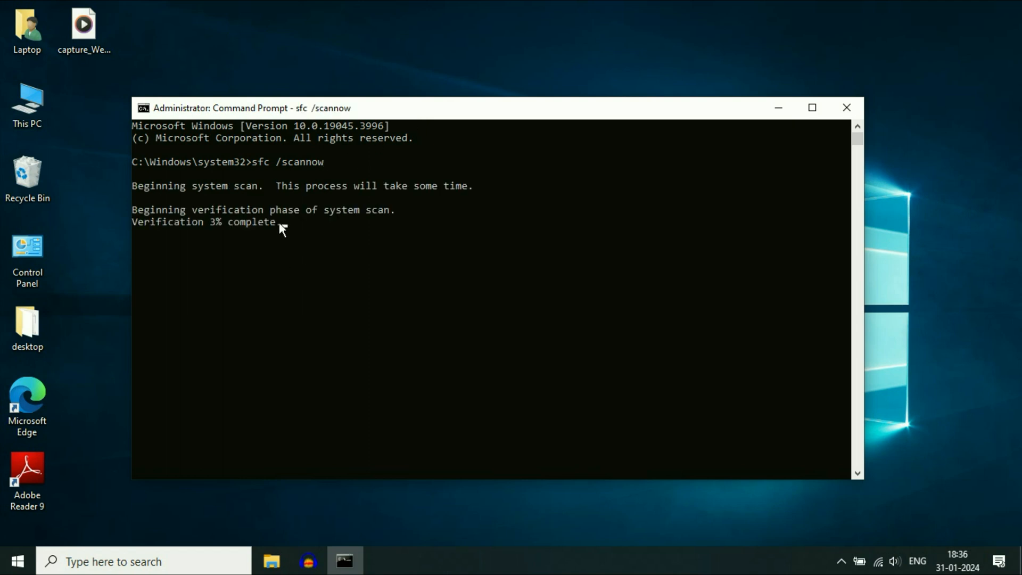